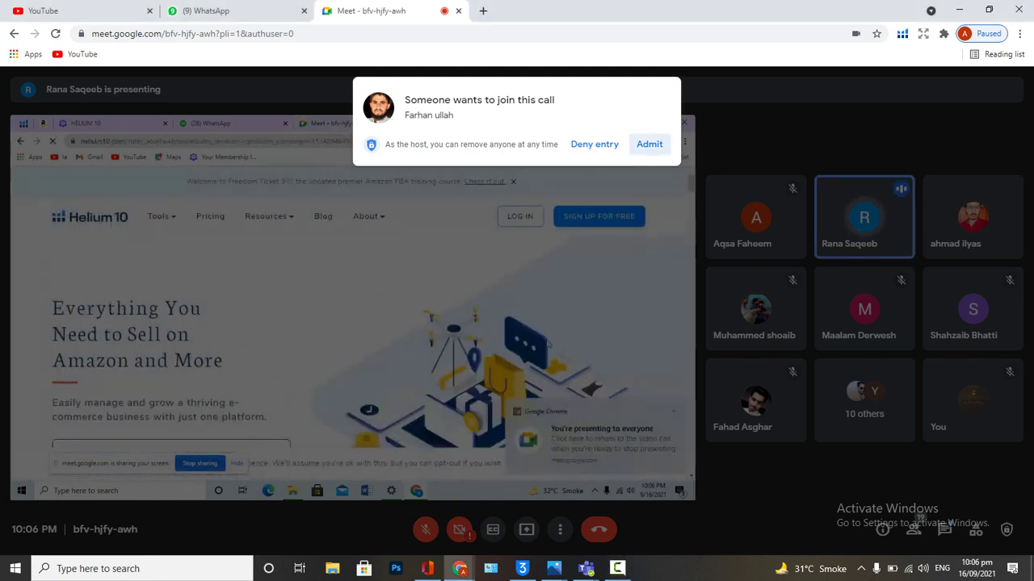
- Admit the two people waiting to join the call and check the in-call messages
{"action": "left_click", "coordinate": [649, 144]}
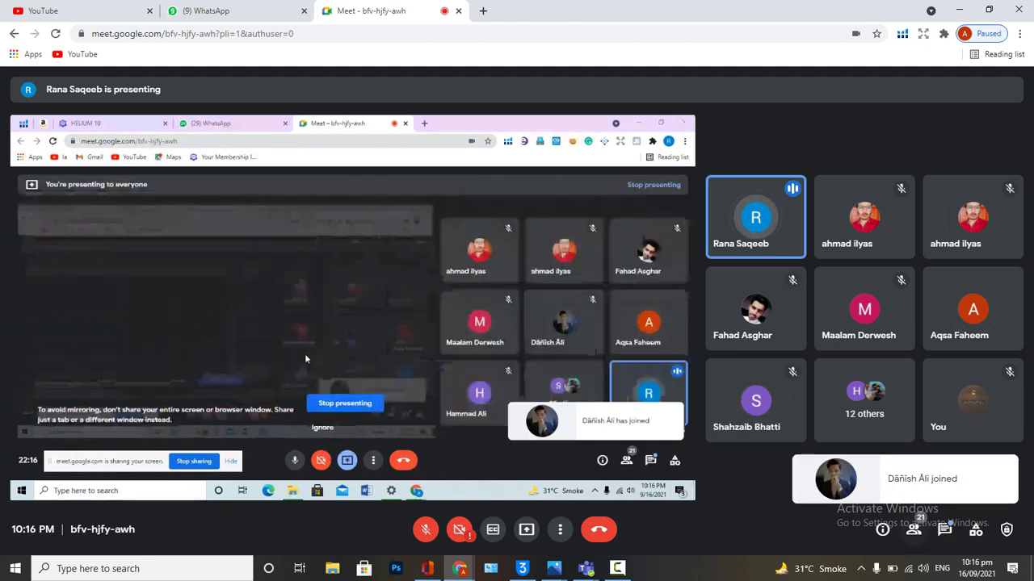
{"action": "left_click", "coordinate": [944, 530]}
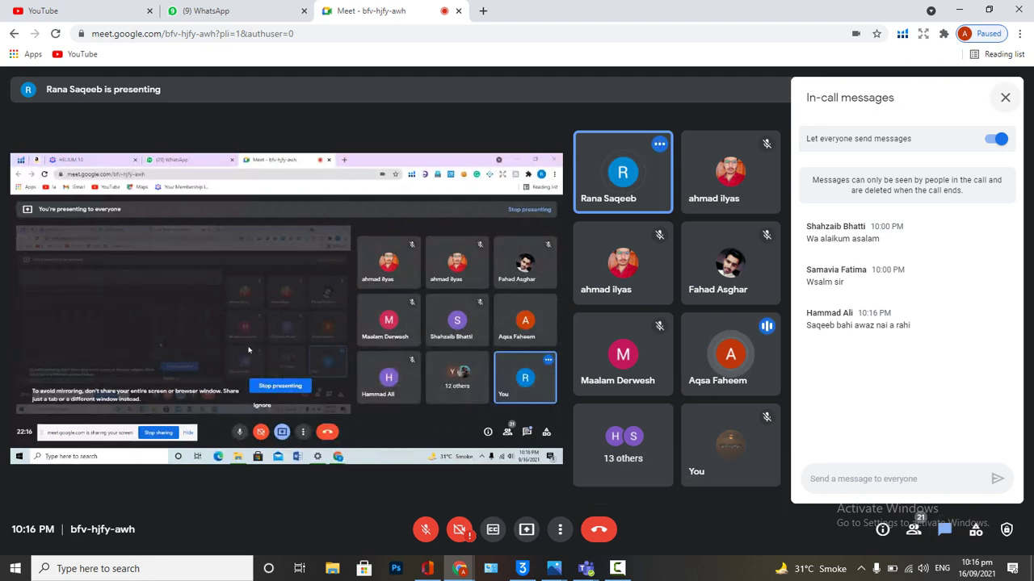
{"action": "left_click", "coordinate": [1005, 97]}
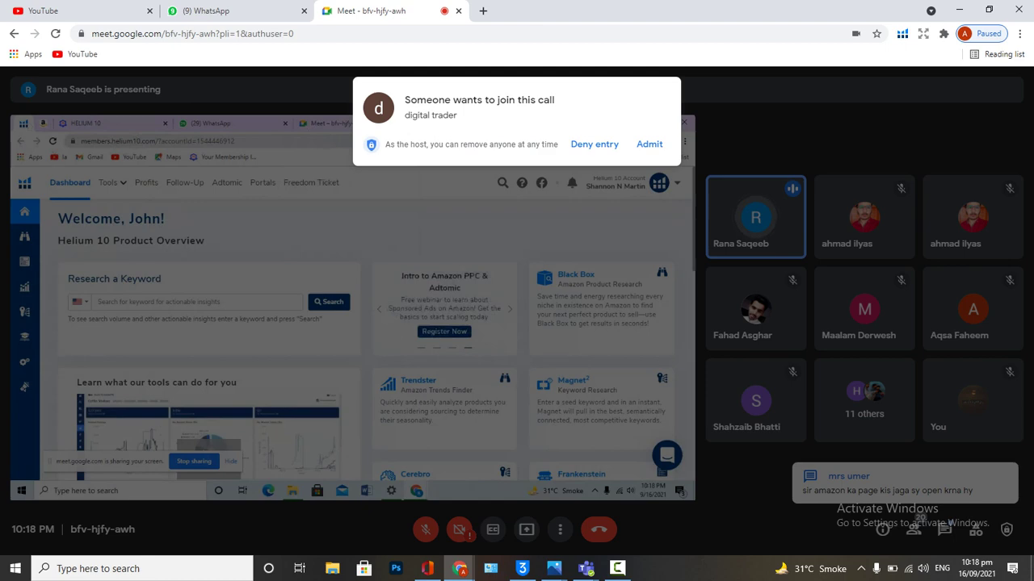
{"action": "left_click", "coordinate": [649, 144]}
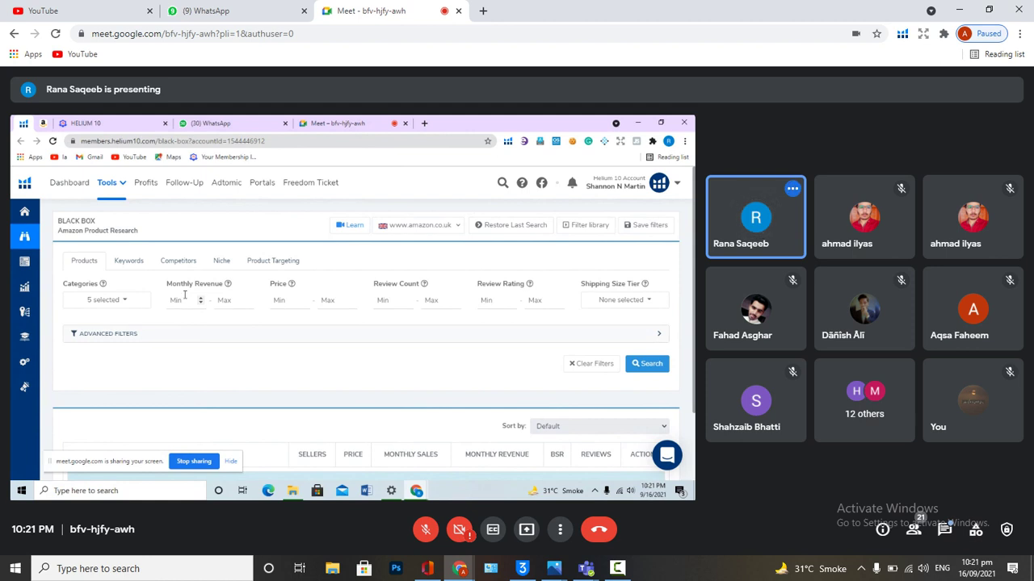
- Set the Black Box minimum monthly revenue to 20000 and open the shipping size tier choices
{"action": "type", "text": "20000"}
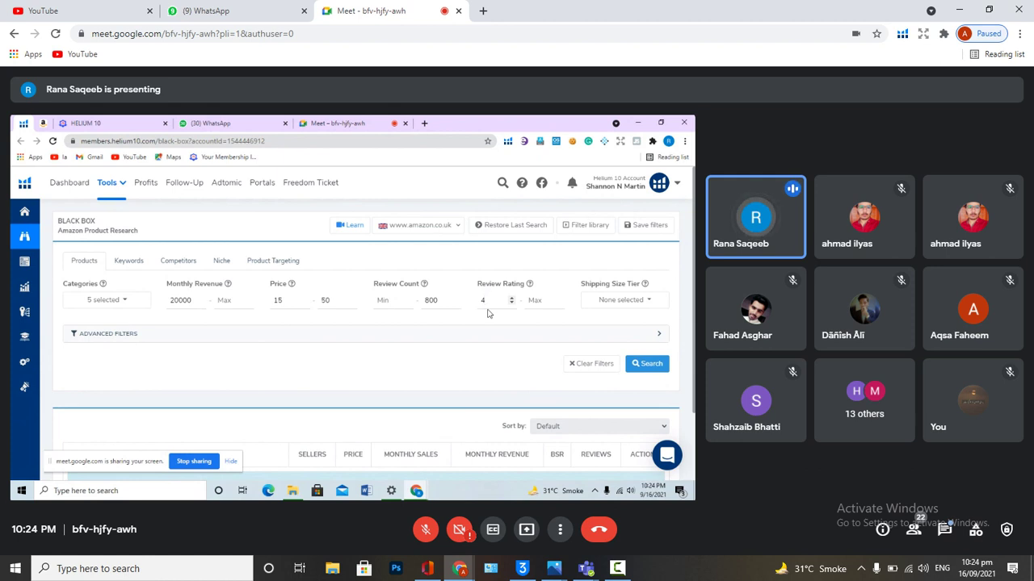
{"action": "left_click", "coordinate": [653, 300]}
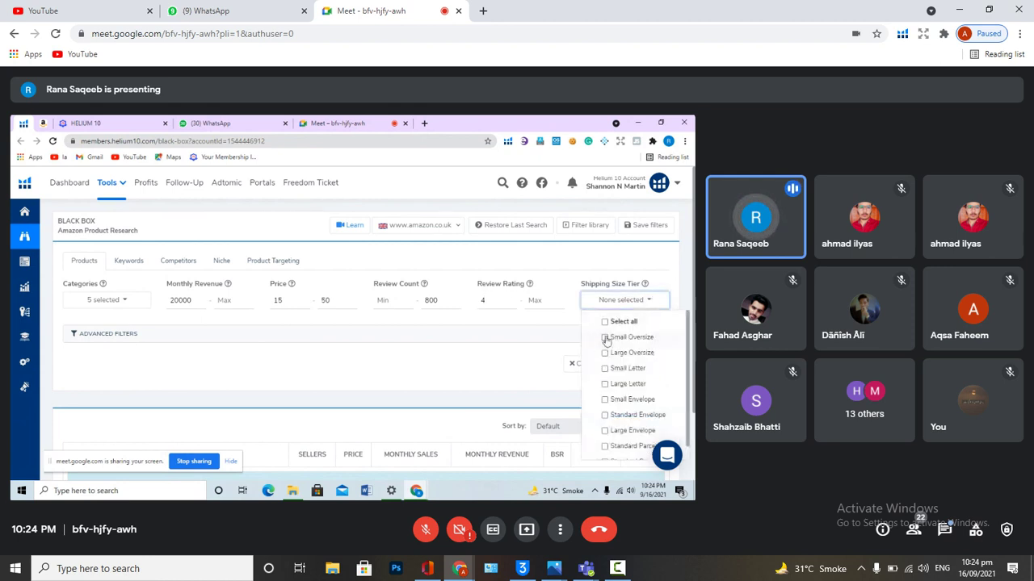
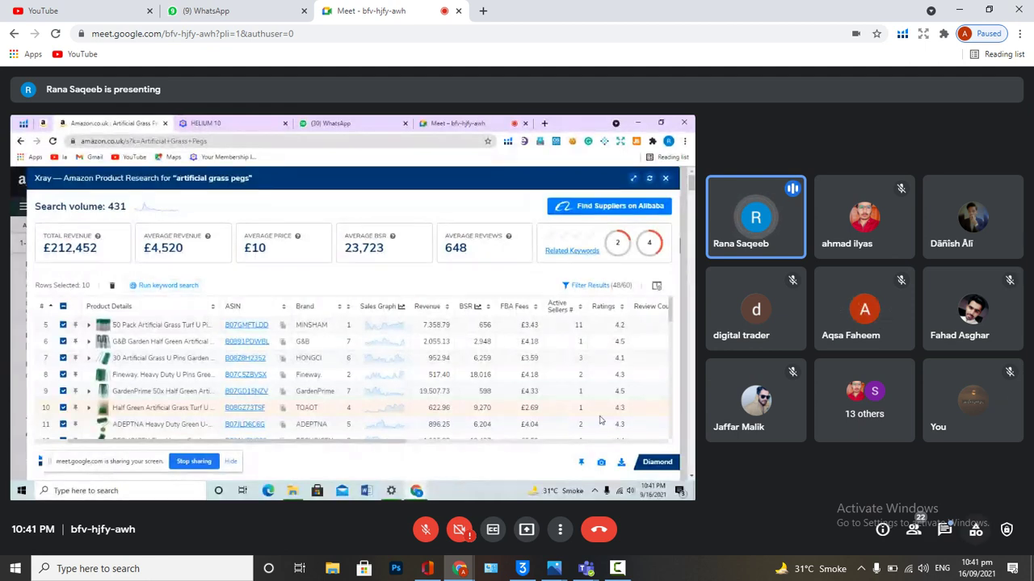
- Read the latest in-call messages and close the chat
{"action": "left_click", "coordinate": [944, 529]}
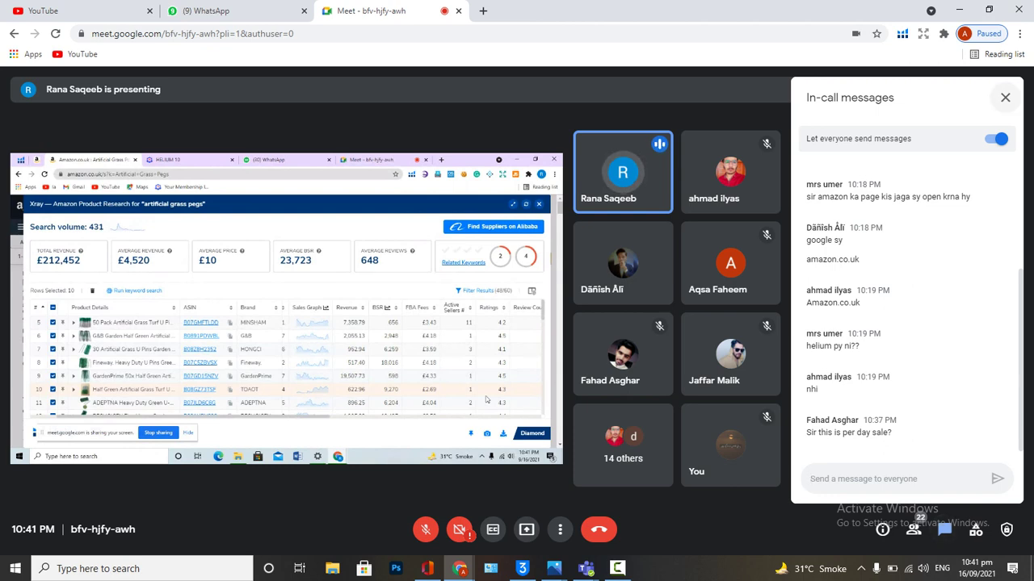
{"action": "left_click", "coordinate": [1005, 96]}
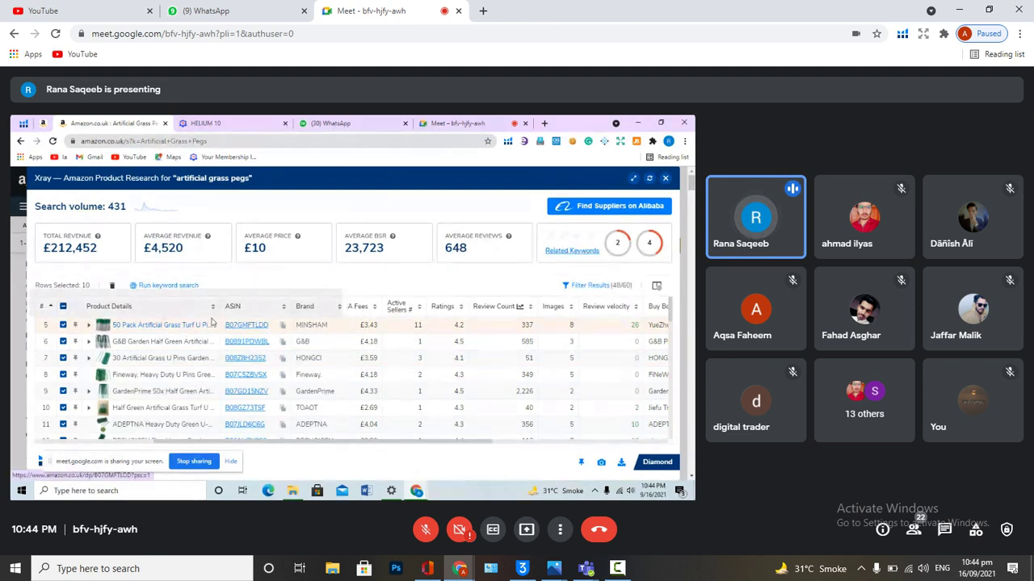
- Examine the review velocity, buy box and category columns in the Xray results for artificial grass pegs
{"action": "mouse_move", "coordinate": [251, 328]}
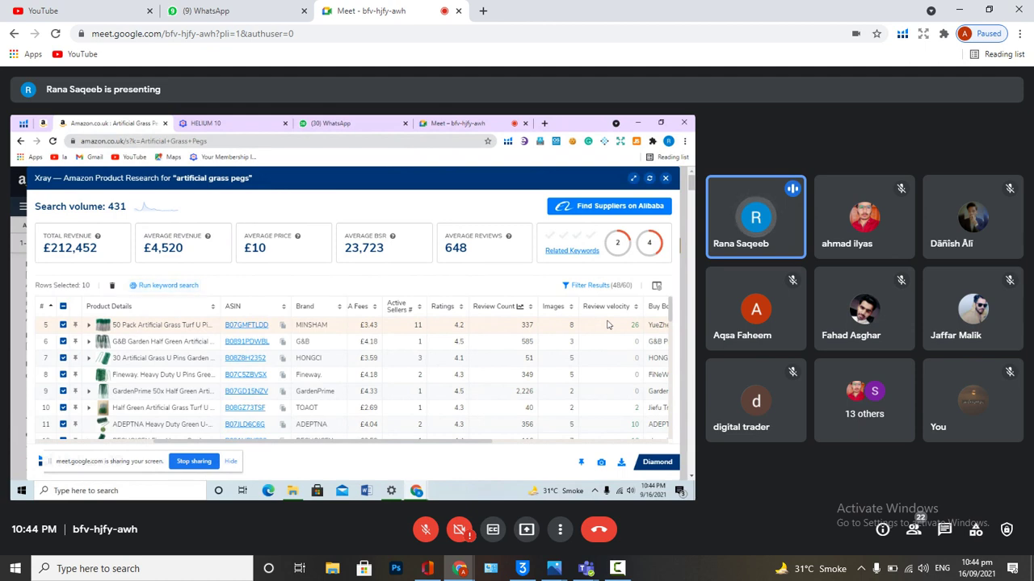
{"action": "scroll", "coordinate": [608, 324], "scroll_direction": "right", "scroll_amount": 5}
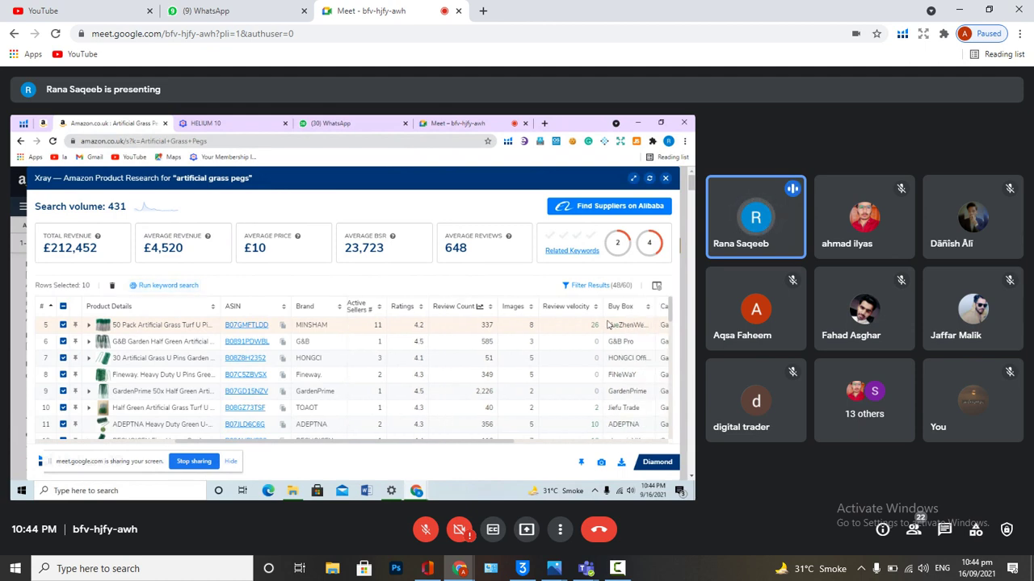
{"action": "scroll", "coordinate": [608, 324], "scroll_direction": "left", "scroll_amount": 2}
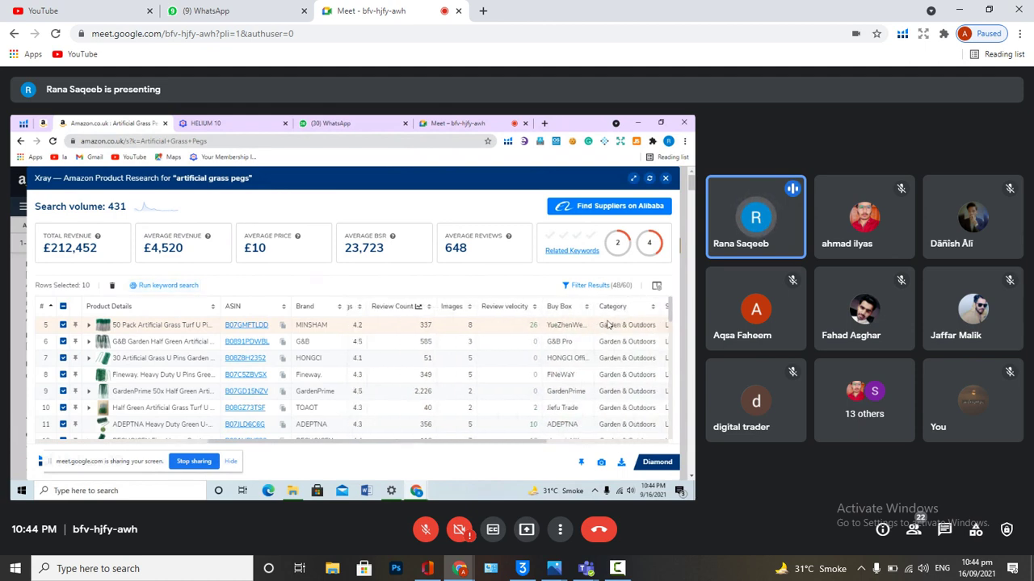
{"action": "scroll", "coordinate": [608, 323], "scroll_direction": "left", "scroll_amount": 1}
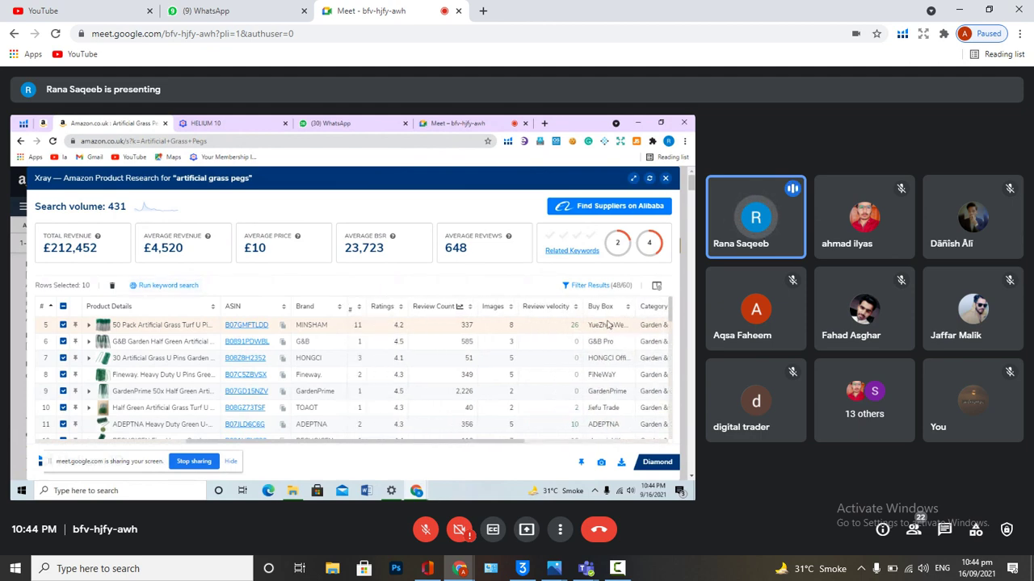
{"action": "scroll", "coordinate": [608, 324], "scroll_direction": "down", "scroll_amount": 1}
{"action": "scroll", "coordinate": [608, 325], "scroll_direction": "up", "scroll_amount": 1}
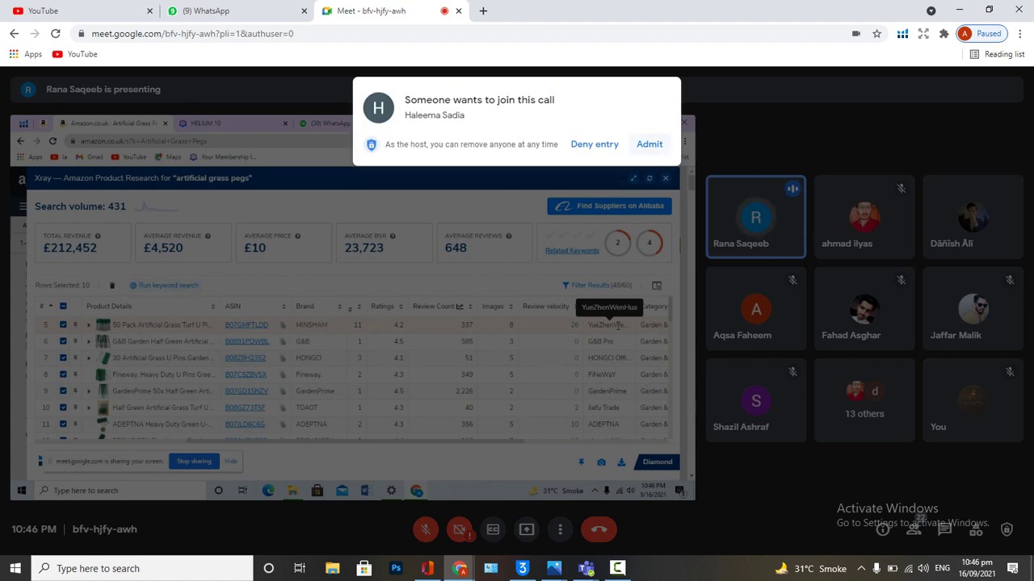
- Admit both waiting participants to the call as their join requests come in
{"action": "left_click", "coordinate": [649, 143]}
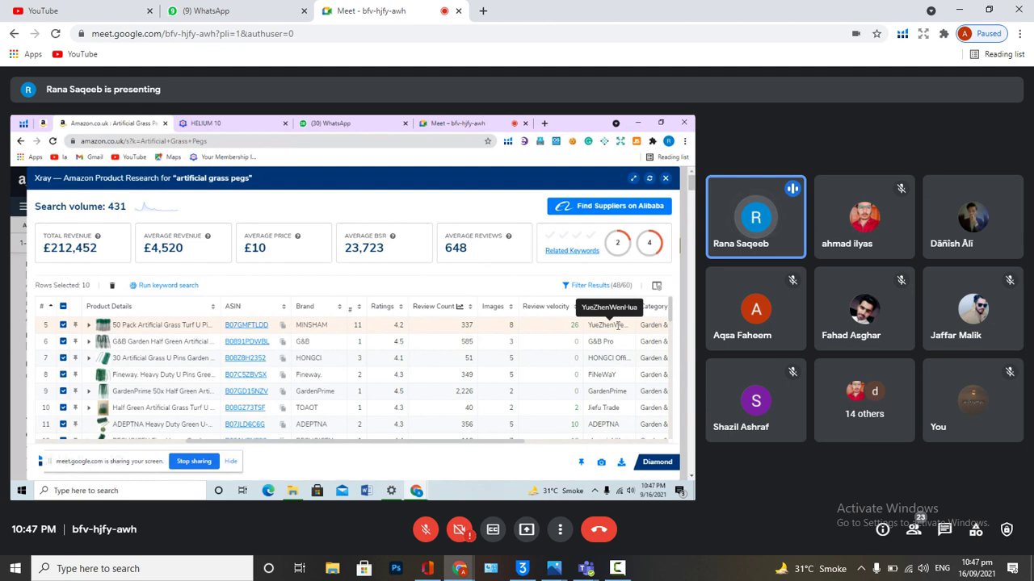
{"action": "left_click", "coordinate": [212, 10]}
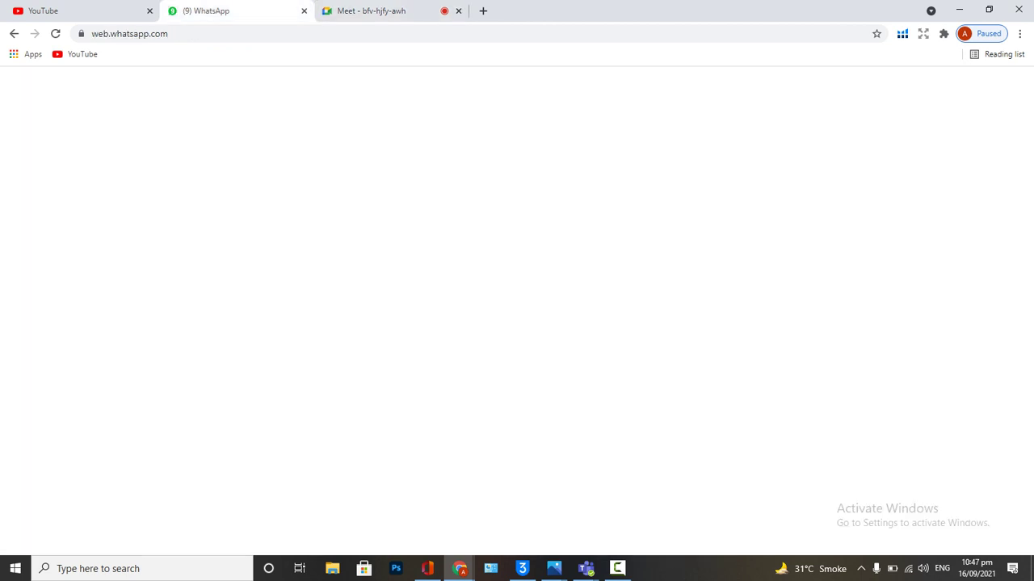
{"action": "key", "text": "ctrl+Tab"}
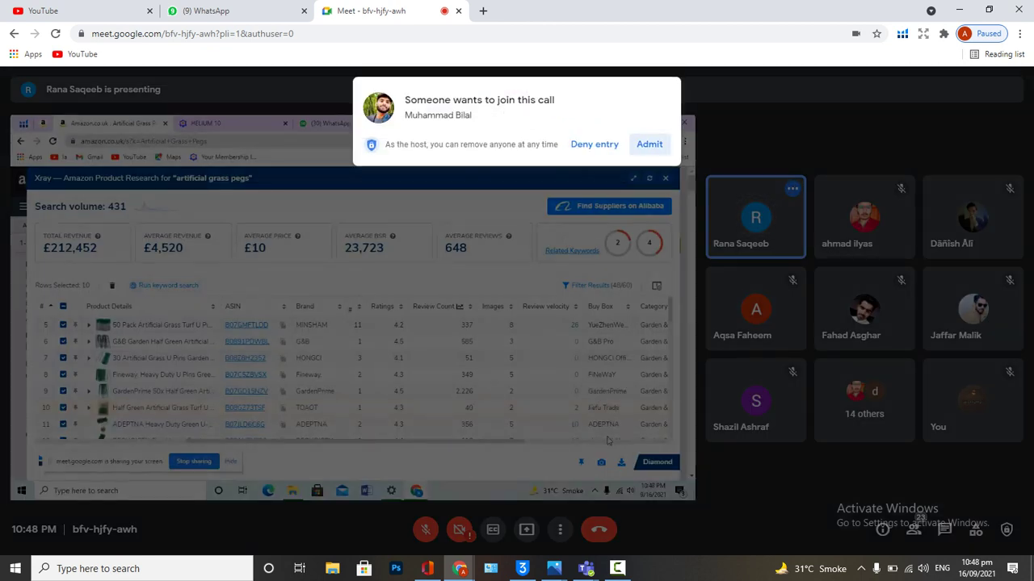
{"action": "left_click", "coordinate": [649, 144]}
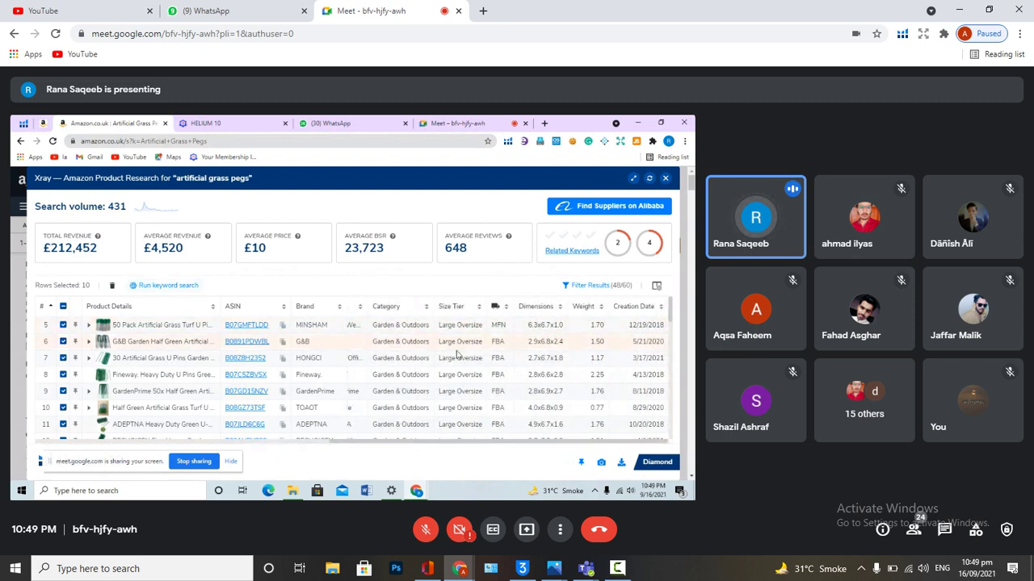
- Review the meeting safety settings for host management, screen sharing and chat, leaving them as they are
{"action": "mouse_move", "coordinate": [585, 569]}
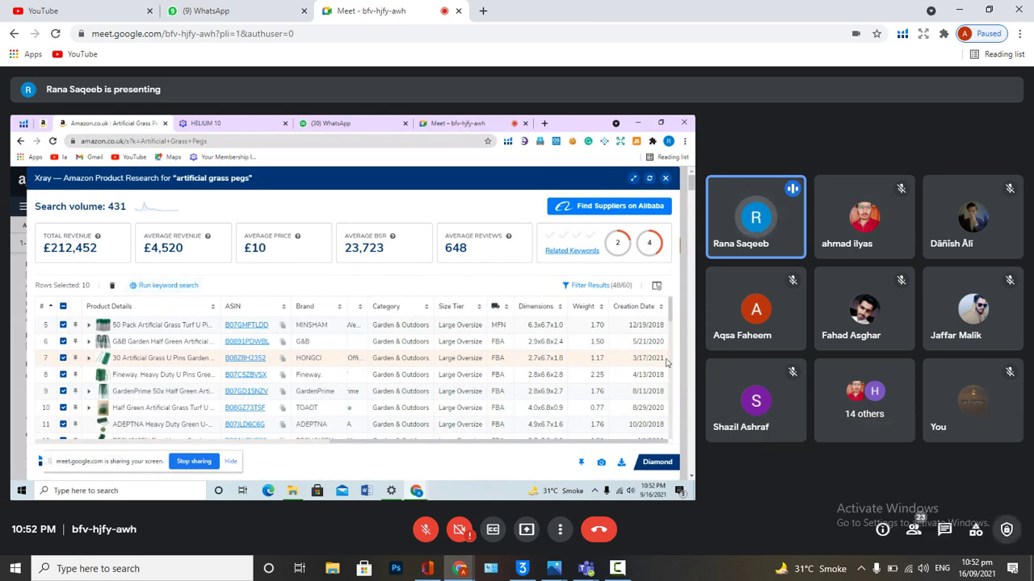
{"action": "left_click", "coordinate": [1006, 529]}
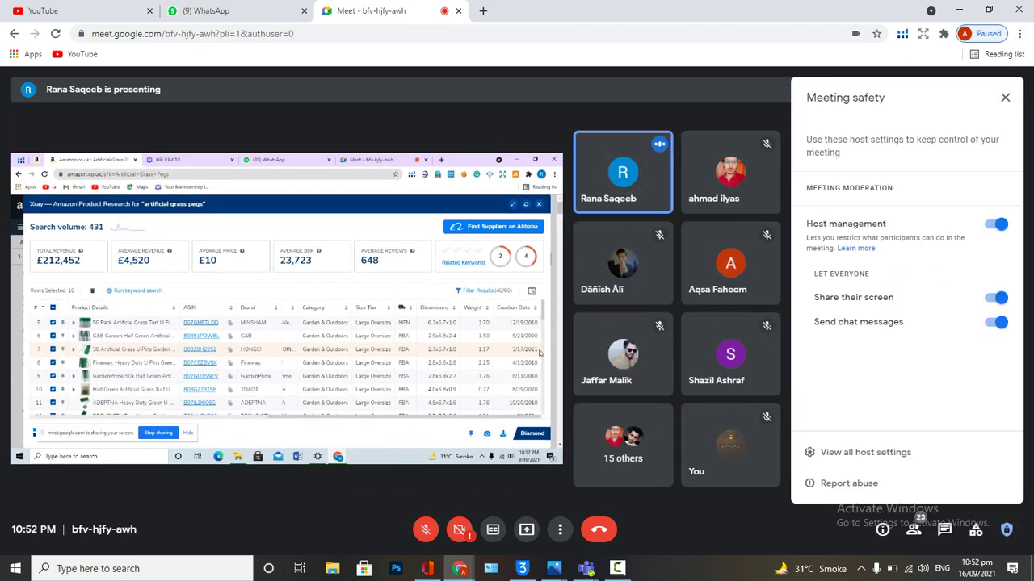
{"action": "left_click", "coordinate": [1004, 96]}
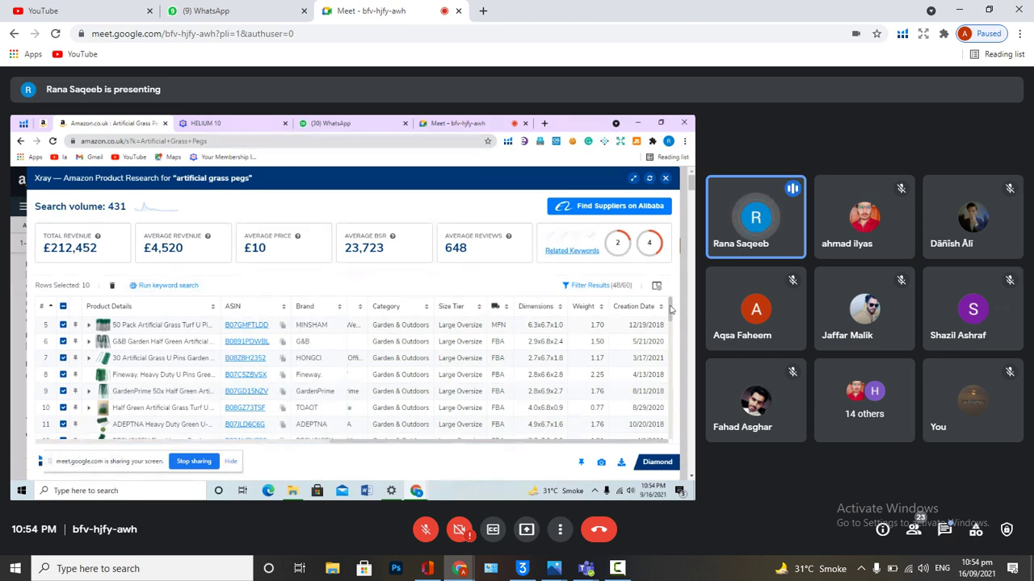
- Send the message "MFA" to everyone in the call chat
{"action": "left_click", "coordinate": [944, 529]}
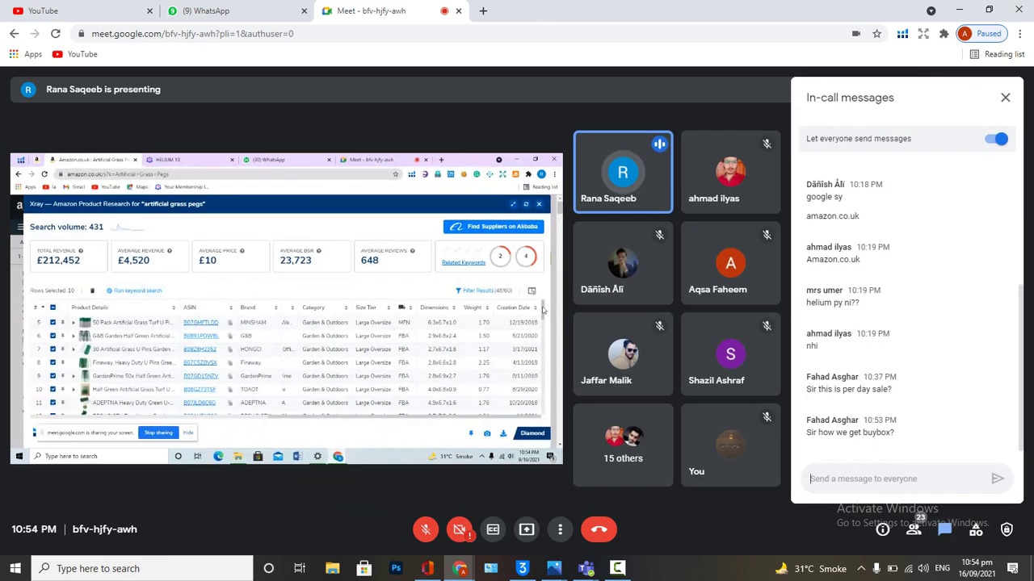
{"action": "type", "text": "m"}
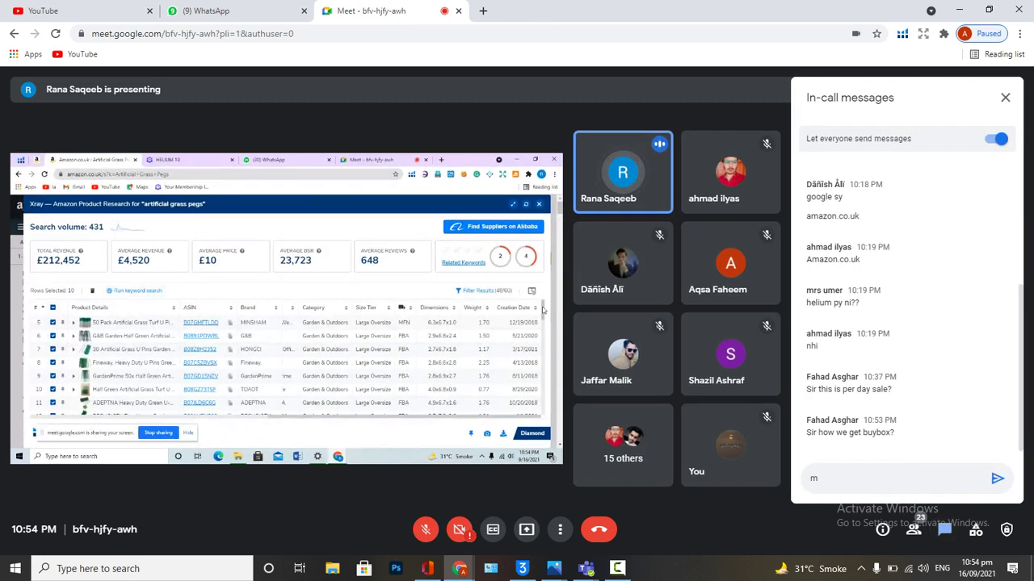
{"action": "key", "text": "BackSpace"}
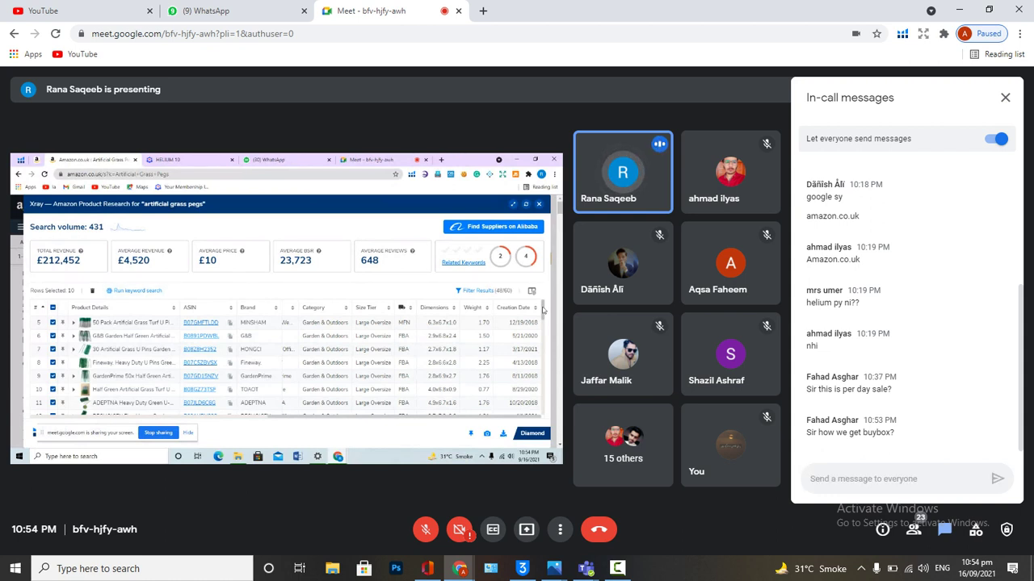
{"action": "type", "text": "MFA"}
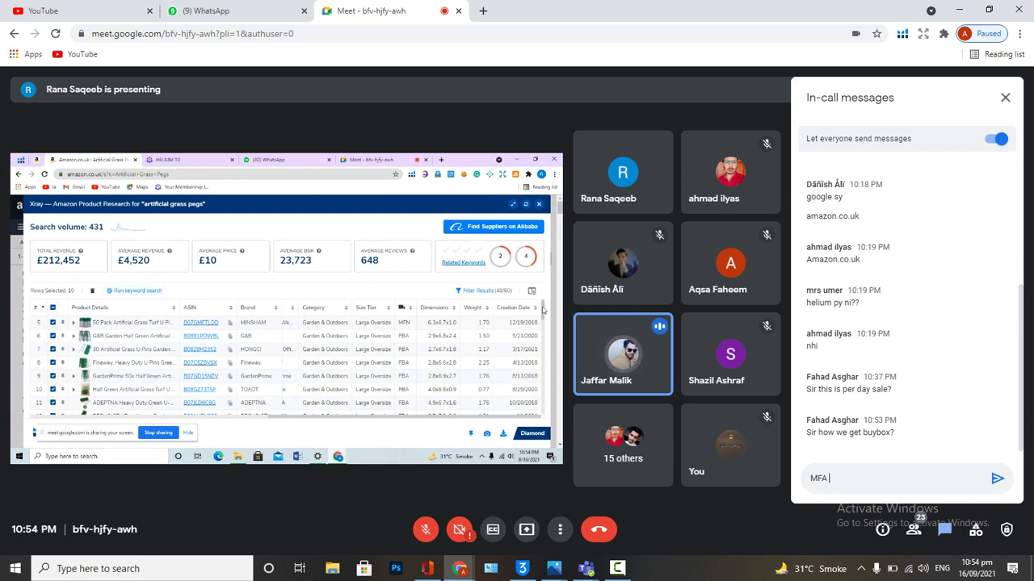
{"action": "key", "text": "Return"}
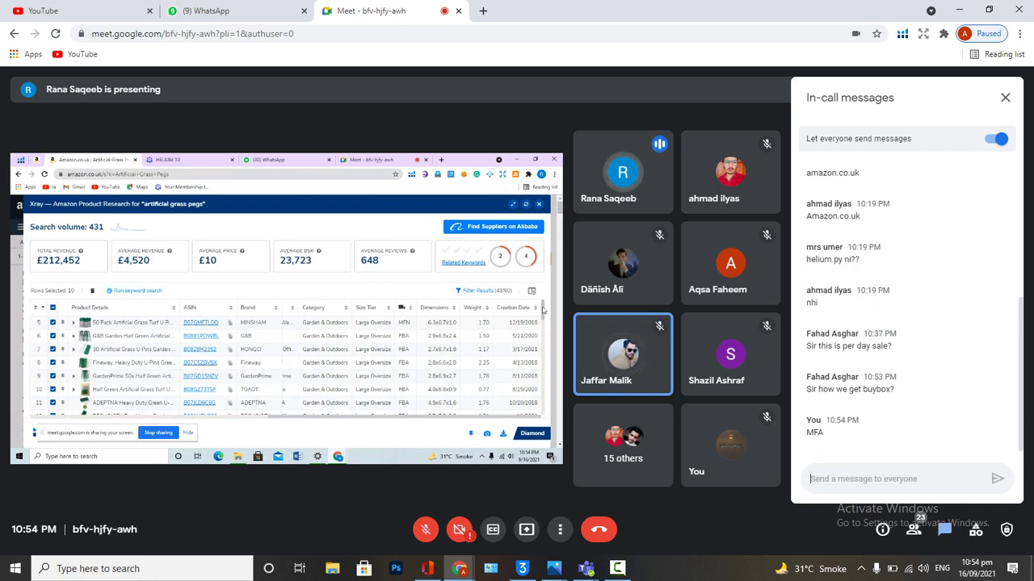
- Send "MFA AMAZON MERCHANT FULFILLED NETWORK" to everyone in the call and close the chat
{"action": "type", "text": "M"}
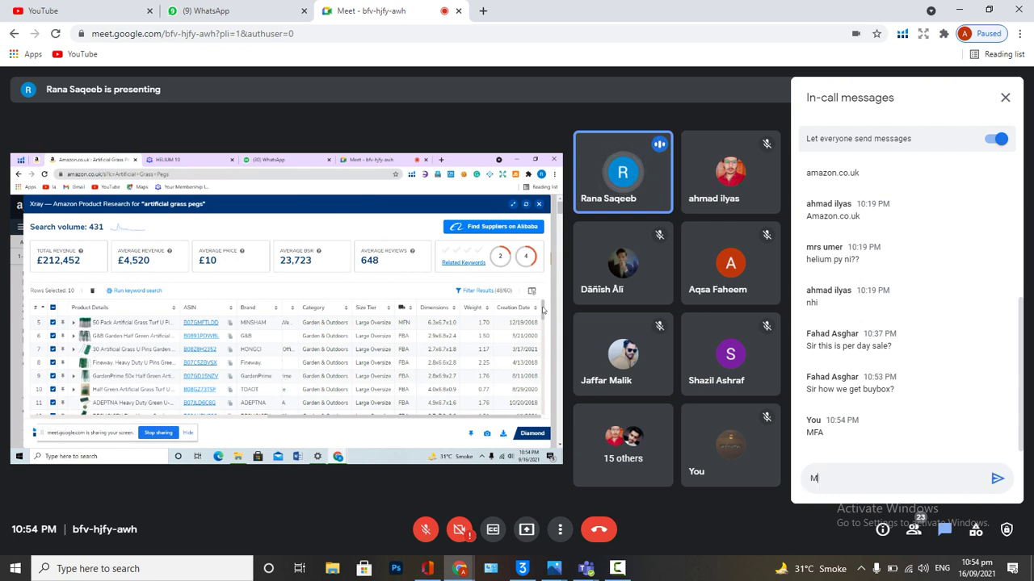
{"action": "type", "text": "FA"}
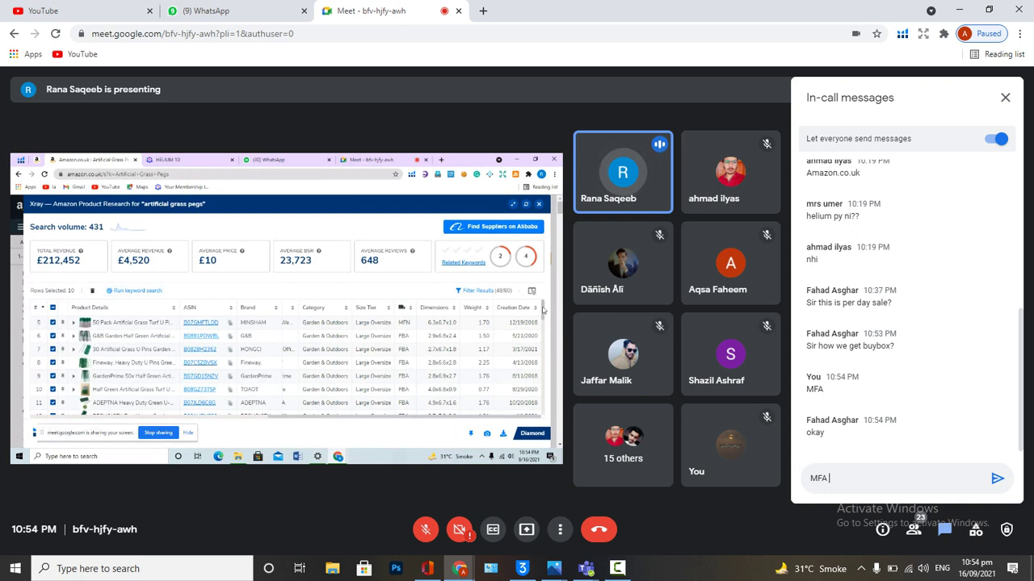
{"action": "type", "text": "AMAZON"}
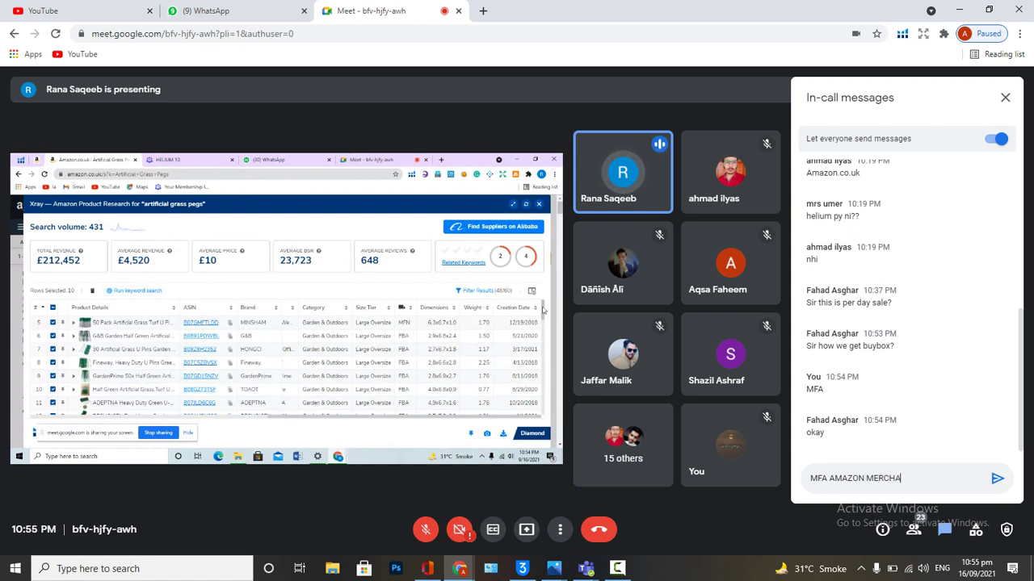
{"action": "type", "text": "MERCHAN"}
{"action": "type", "text": "T FULFILLR"}
{"action": "key", "text": "BackSpace"}
{"action": "type", "text": "E"}
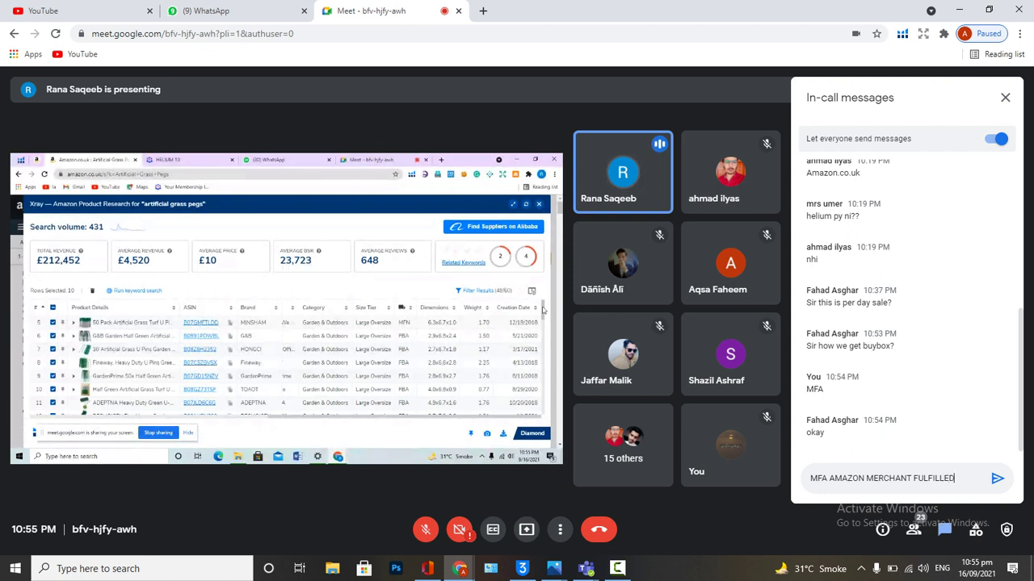
{"action": "type", "text": "D "}
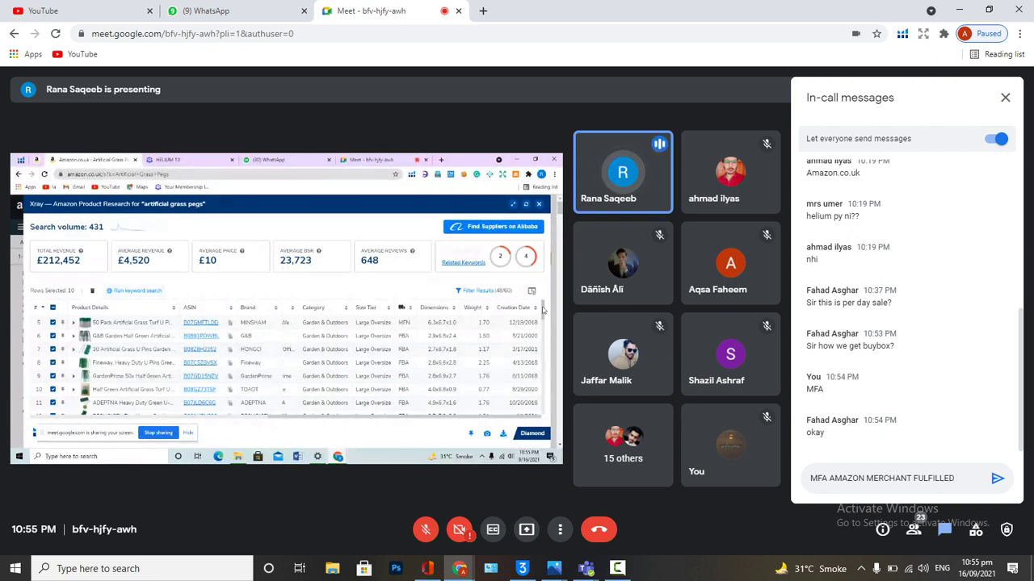
{"action": "type", "text": "NETW"}
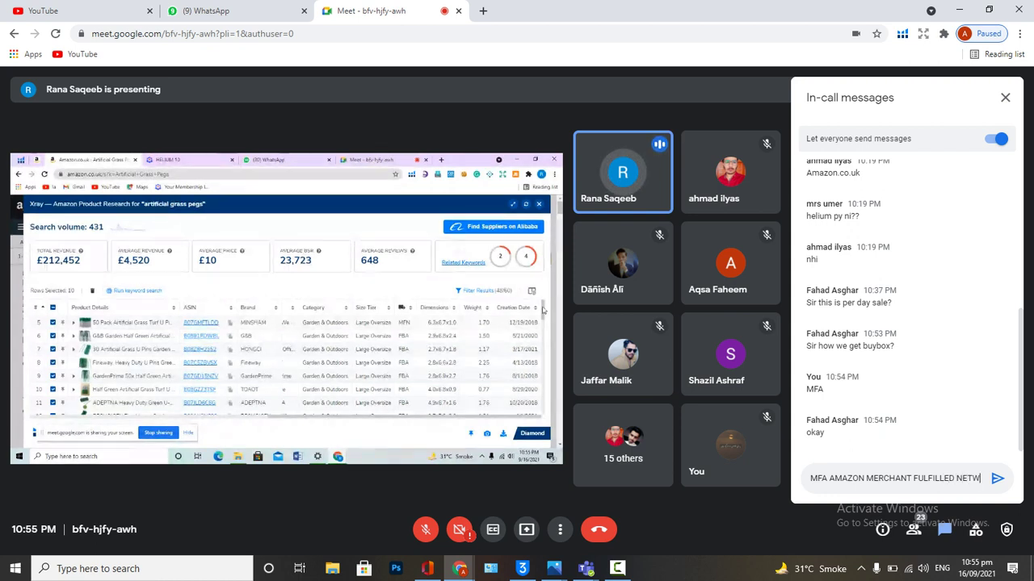
{"action": "type", "text": "OR"}
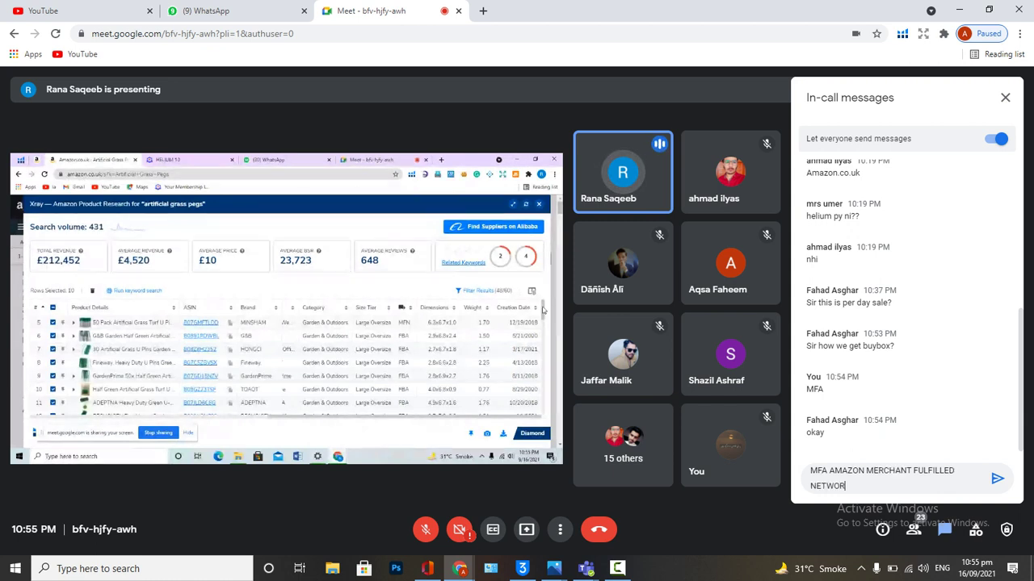
{"action": "type", "text": "K"}
{"action": "key", "text": "Return"}
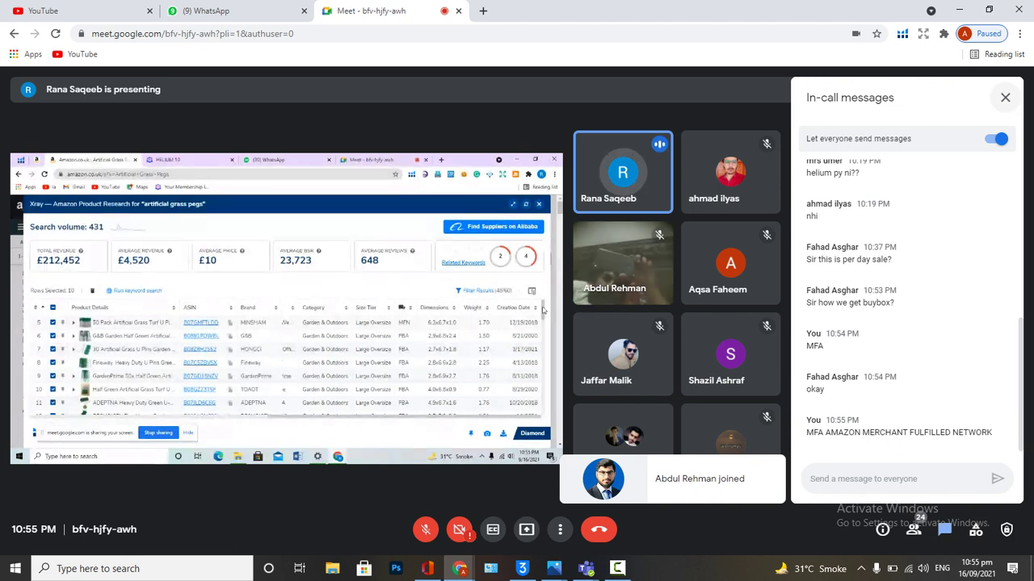
{"action": "left_click", "coordinate": [1004, 96]}
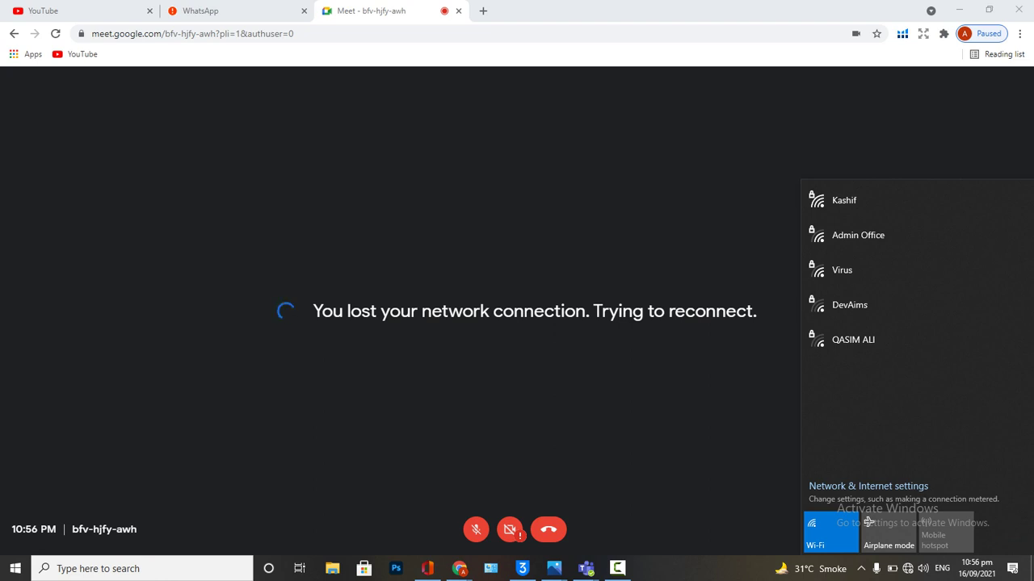
{"action": "left_click", "coordinate": [617, 569]}
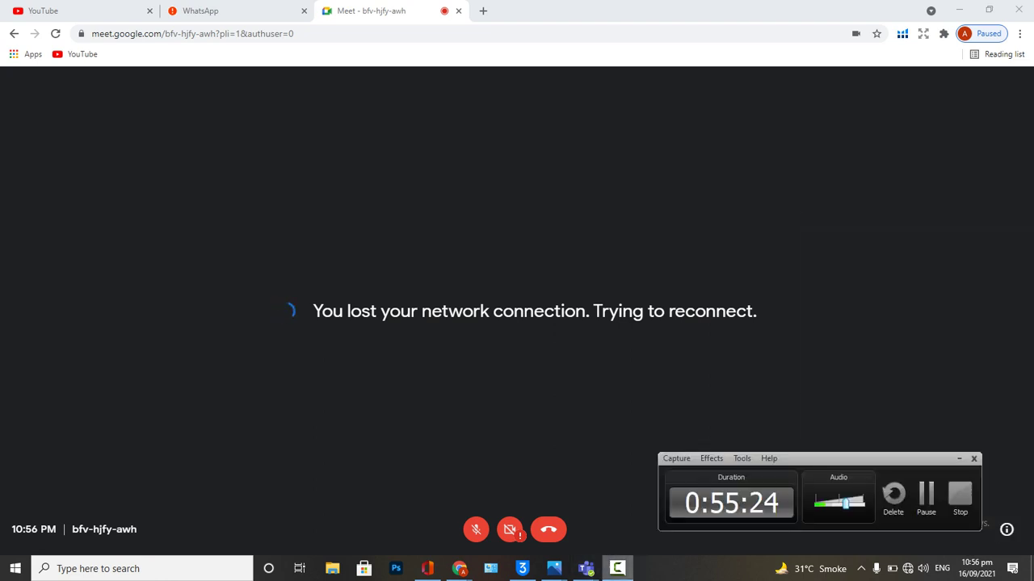